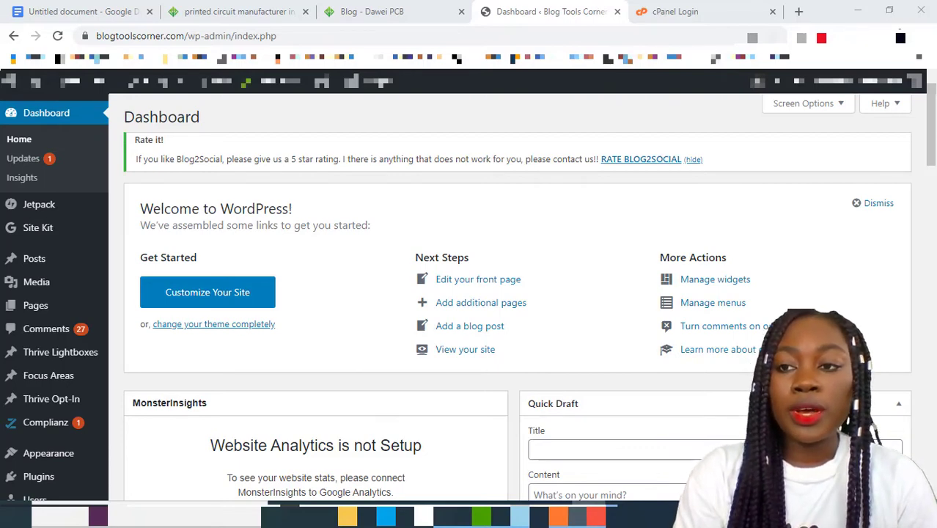
On the Add Plugins page, start a plugin search by typing 'wp'.
scroll(933, 132, down, 2)
scroll(934, 125, up, 2)
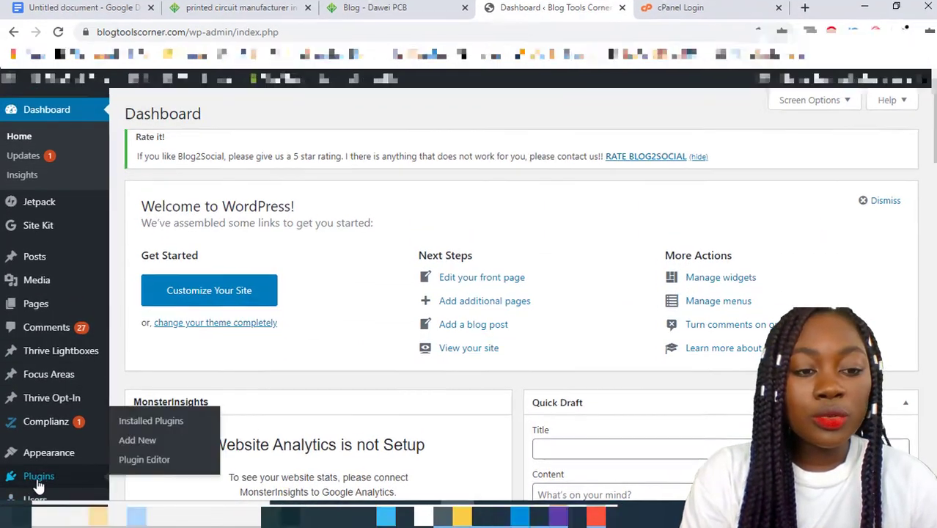
mouse_move(39, 476)
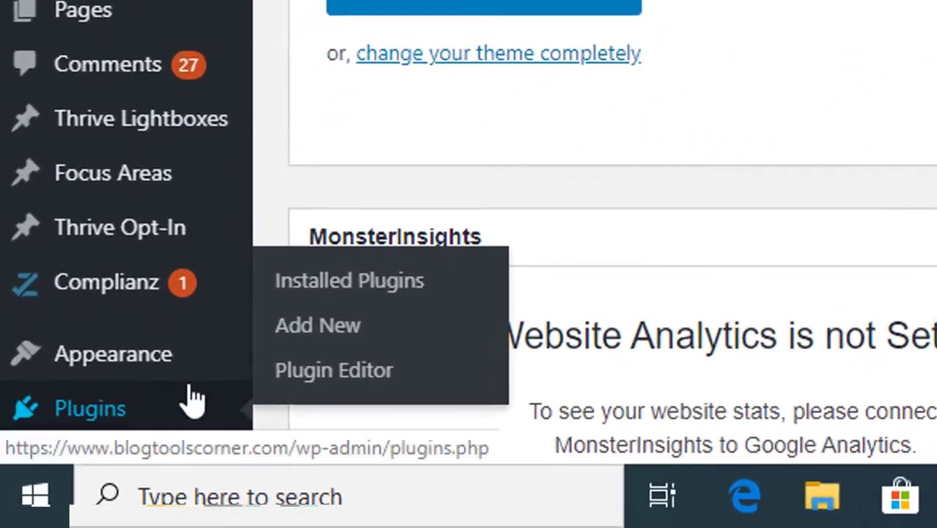
click(306, 327)
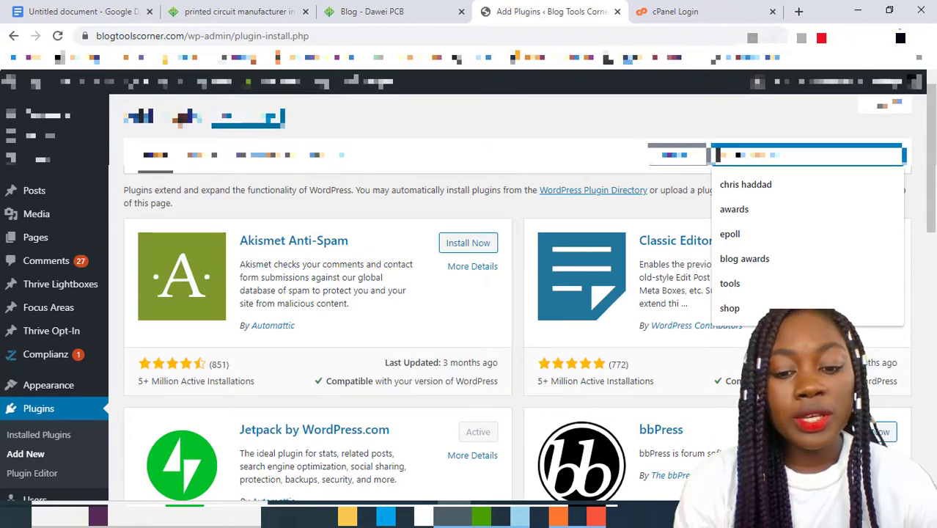
text(l)
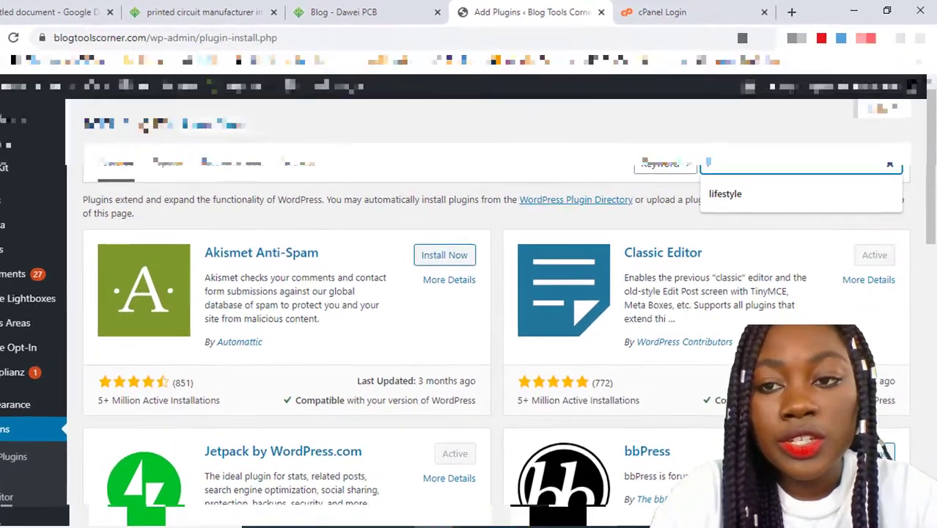
text(et)
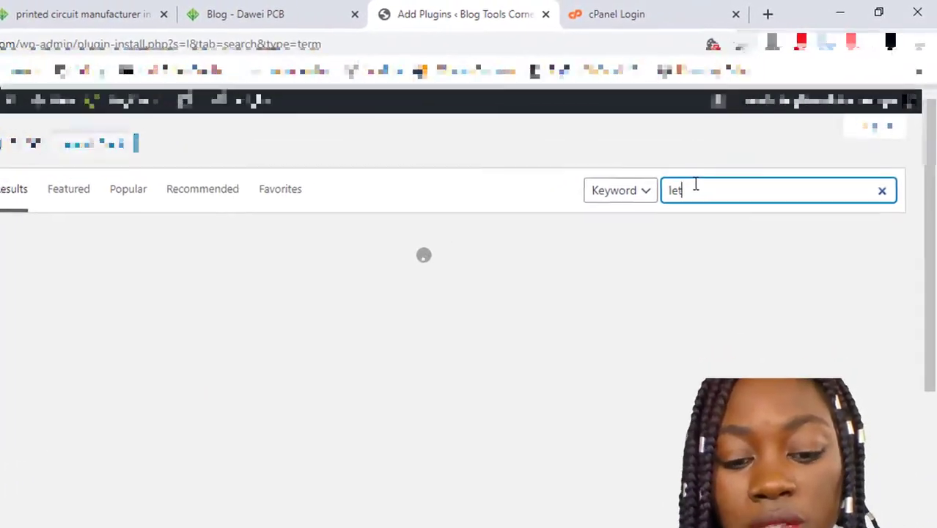
key(BackSpace)
key(BackSpace)
key(BackSpace)
text(w)
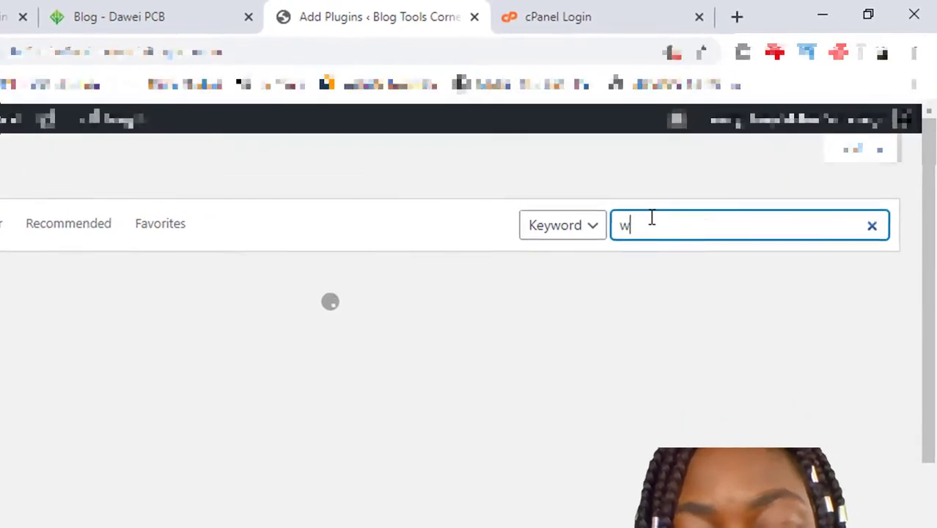
text(p letsencrypt)
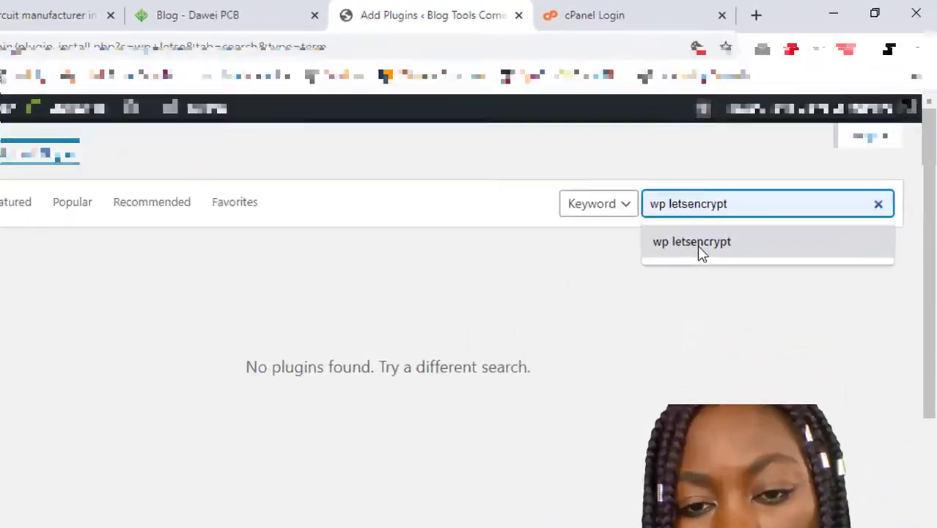
Search for 'wp letsencrypt' and activate the WP LetsEncrypt plugin.
click(656, 288)
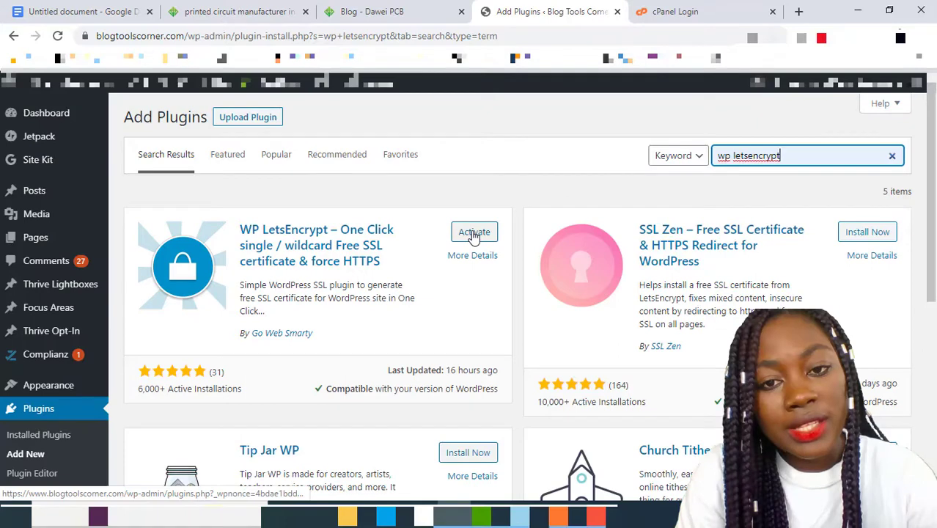
click(474, 234)
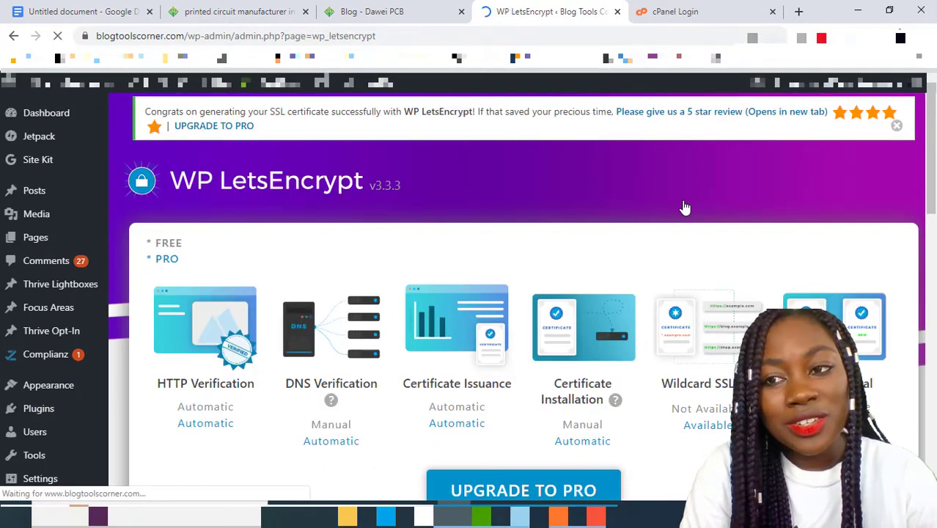
Accept the Let's Encrypt and Go Web Smarty terms and generate the free SSL certificate.
drag(933, 134, 933, 299)
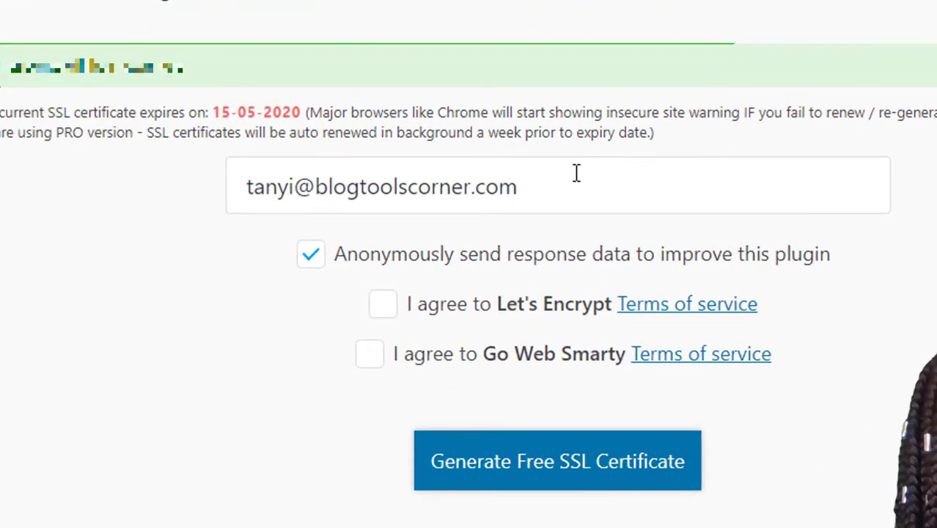
click(567, 183)
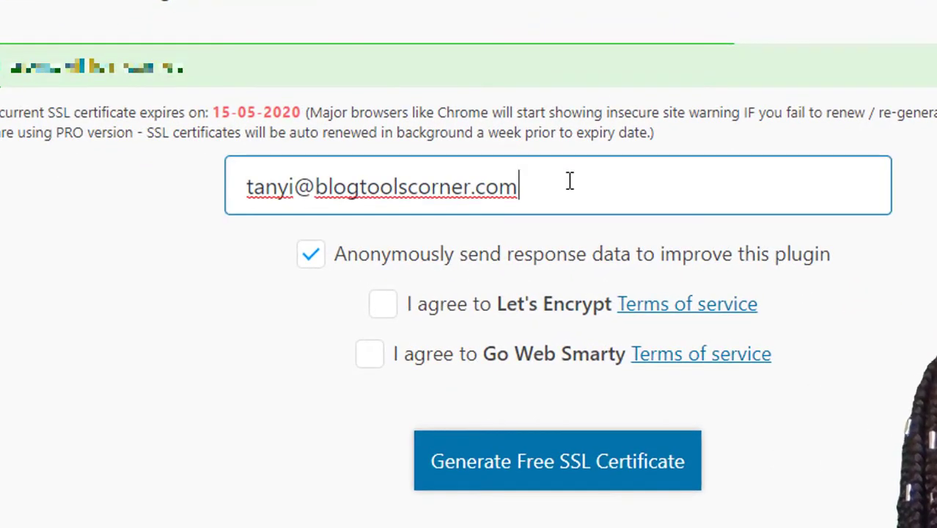
drag(559, 183, 213, 174)
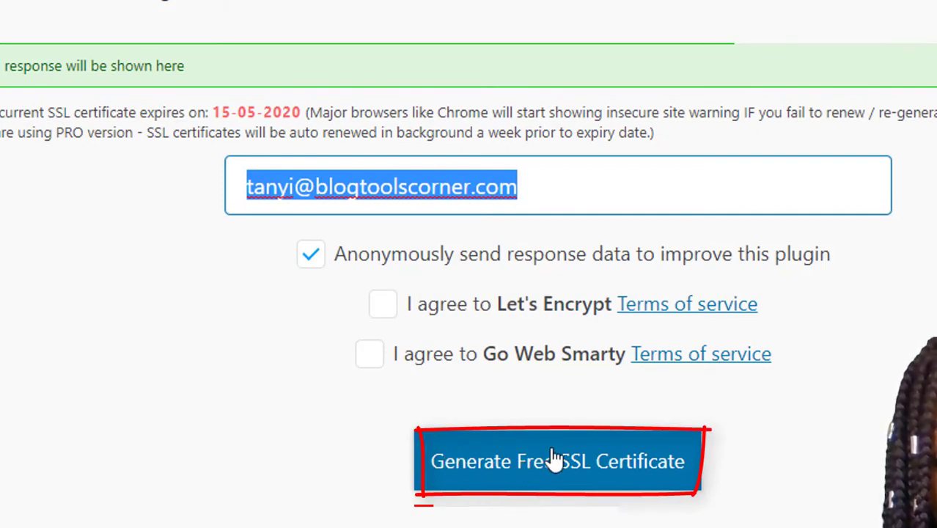
click(495, 485)
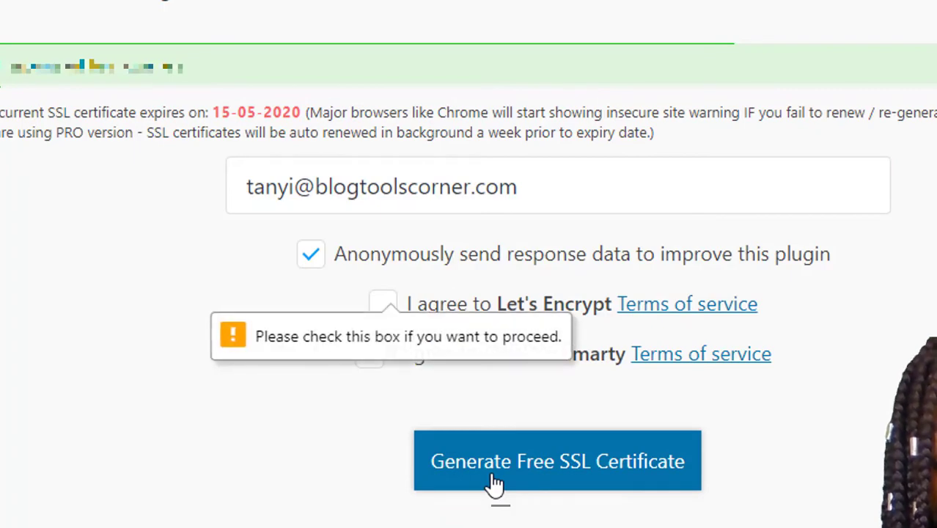
click(416, 288)
click(415, 320)
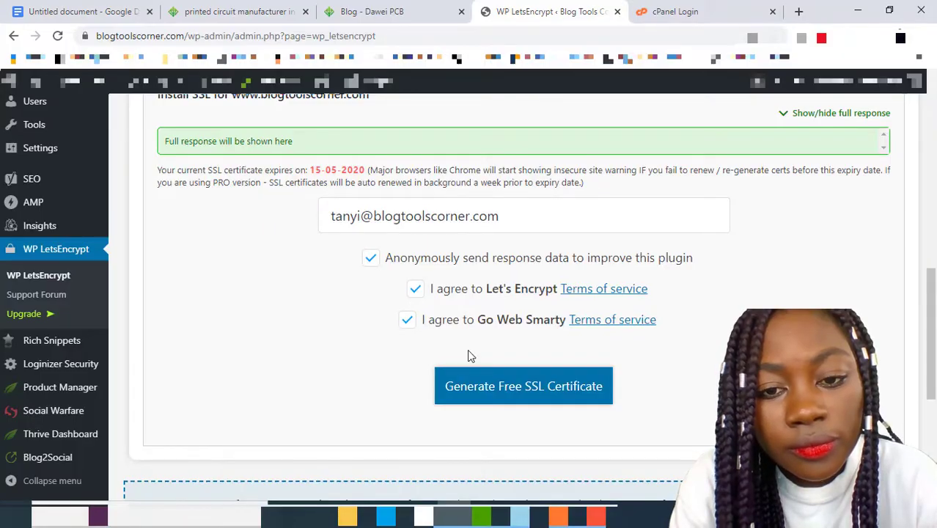
click(488, 389)
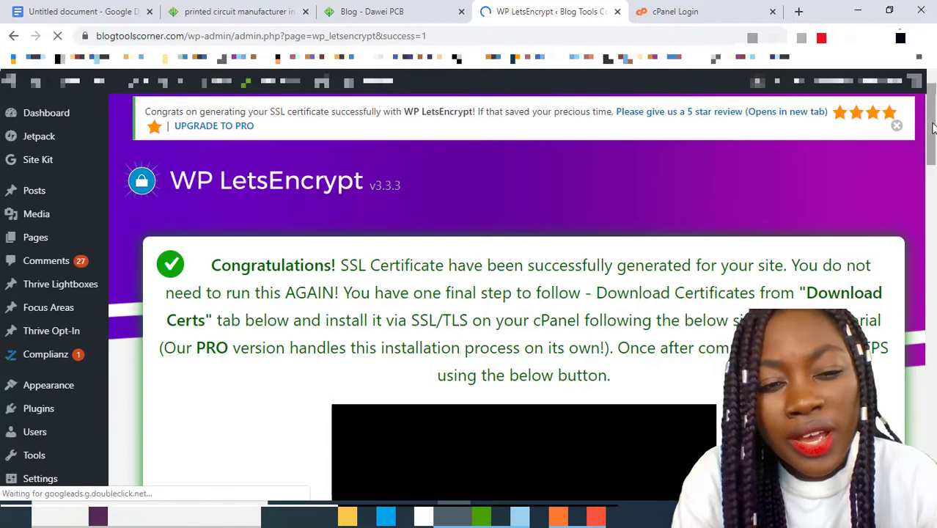
Show the certificate download options on the WP LetsEncrypt page.
scroll(932, 138, down, 1)
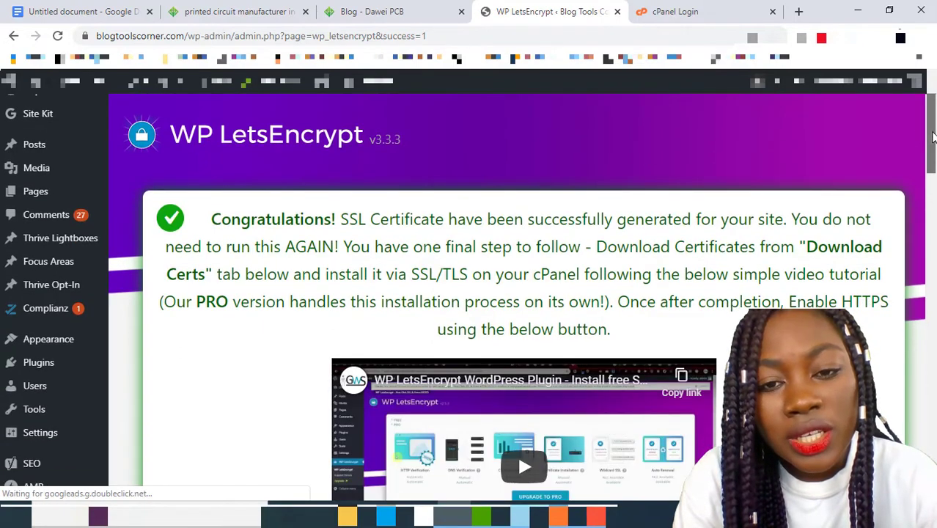
drag(933, 137, 935, 343)
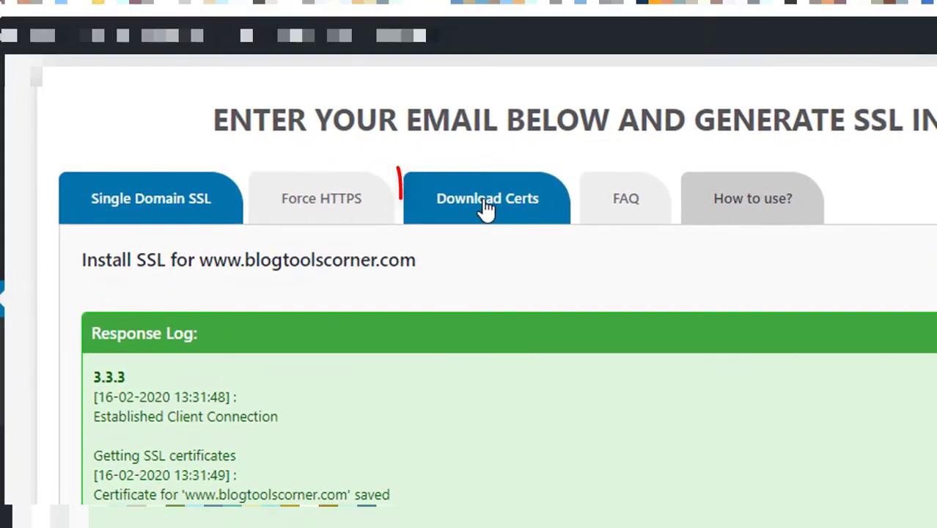
click(486, 209)
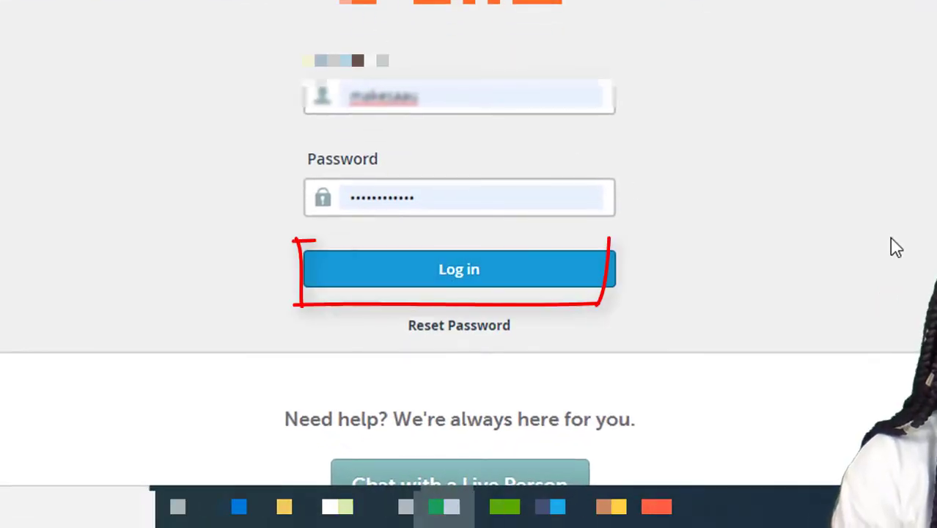
Log in to cPanel and search its tools for SSL.
click(462, 282)
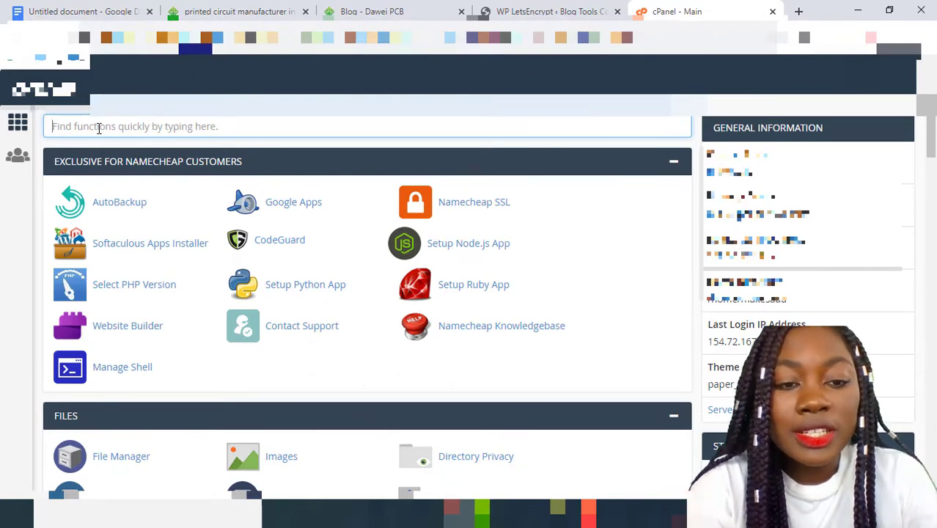
text(ssL)
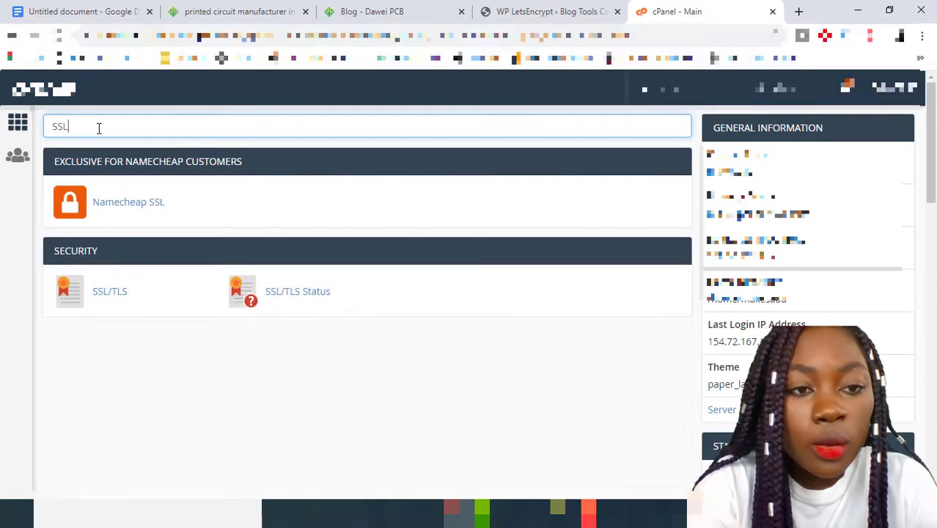
text(/)
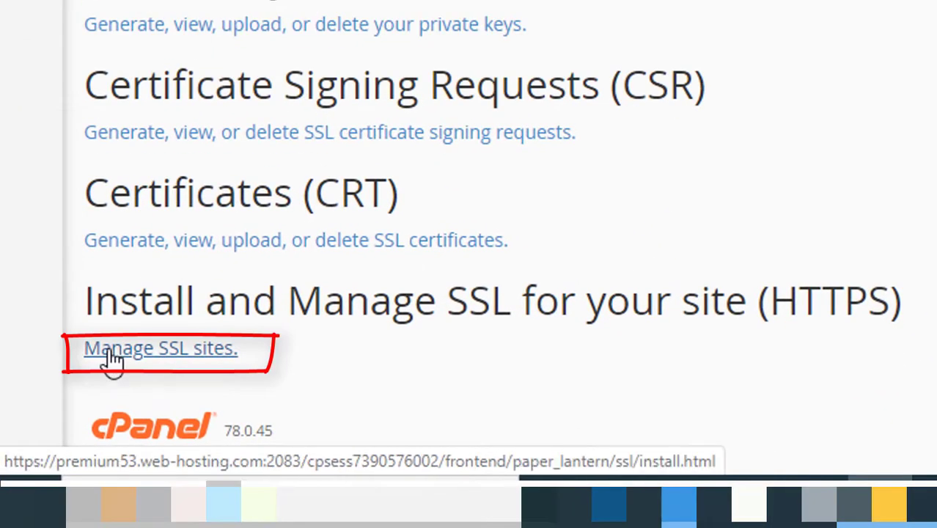
In Manage SSL Sites, choose blogtoolscorner.com as the domain to install SSL on.
click(111, 358)
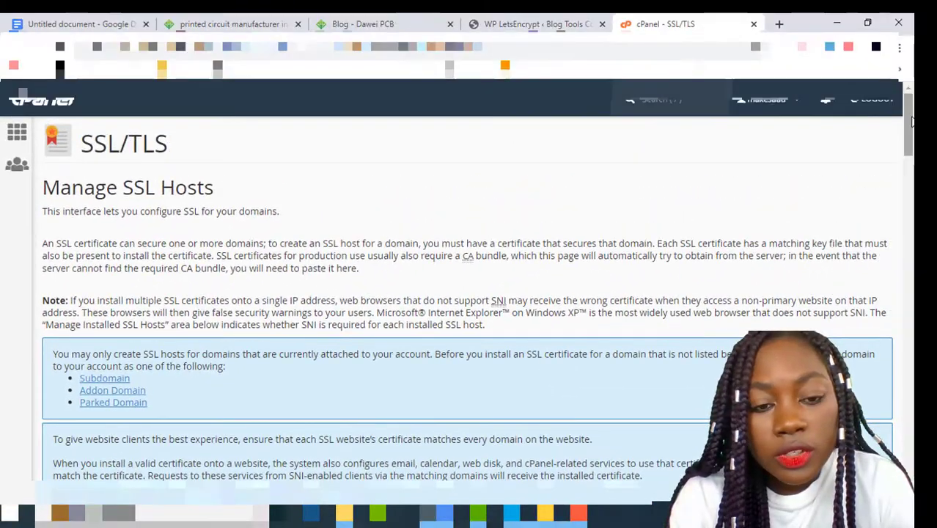
scroll(469, 308, down, 5)
scroll(470, 309, down, 2)
scroll(469, 309, up, 2)
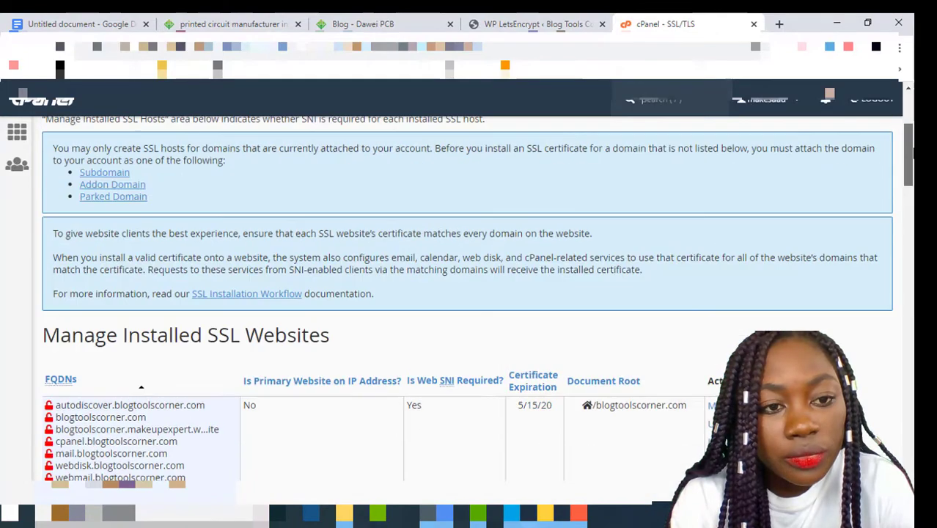
drag(908, 169, 934, 396)
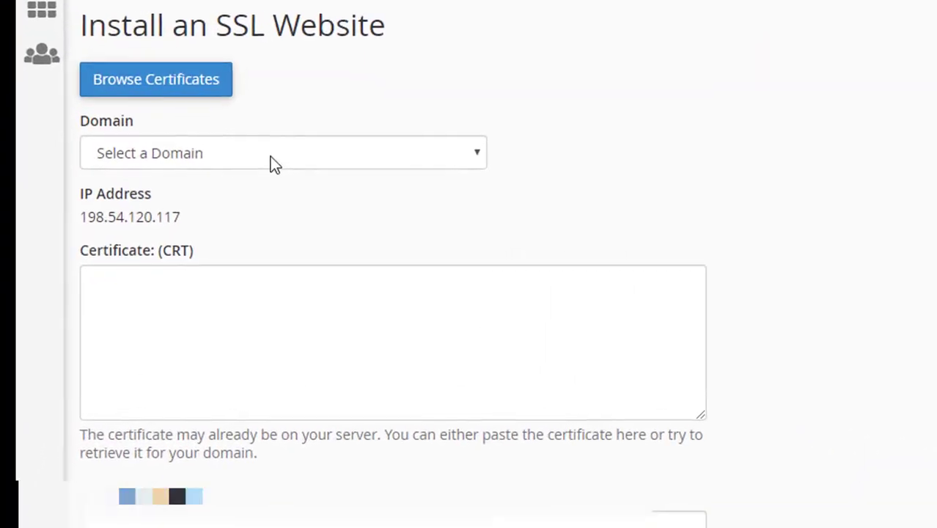
click(273, 154)
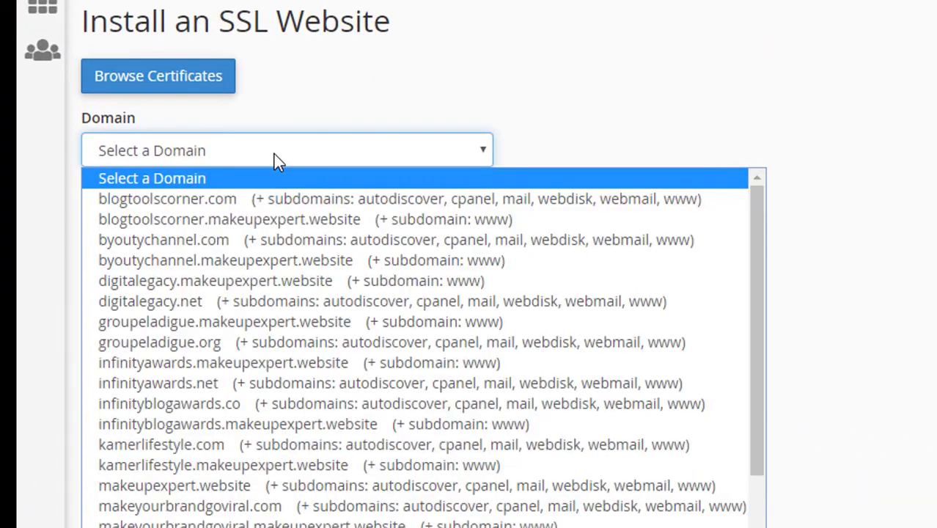
click(271, 197)
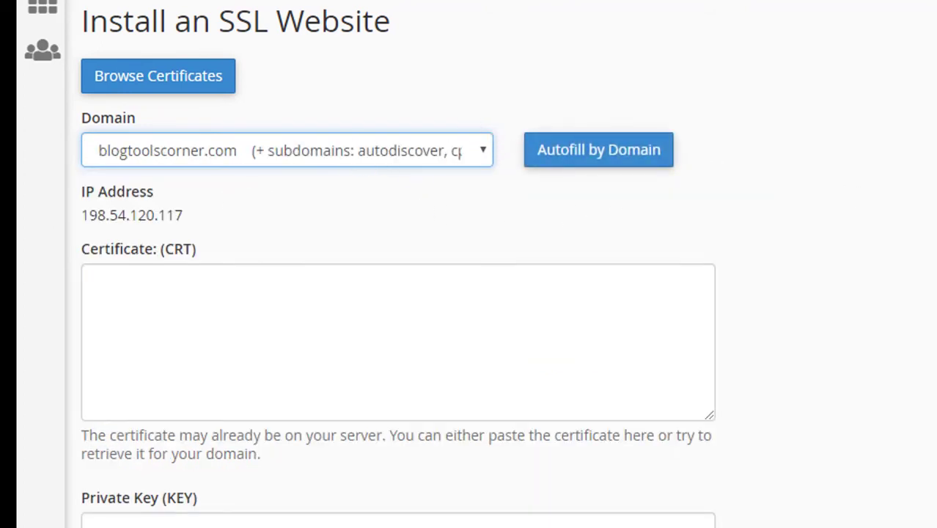
scroll(396, 264, down, 3)
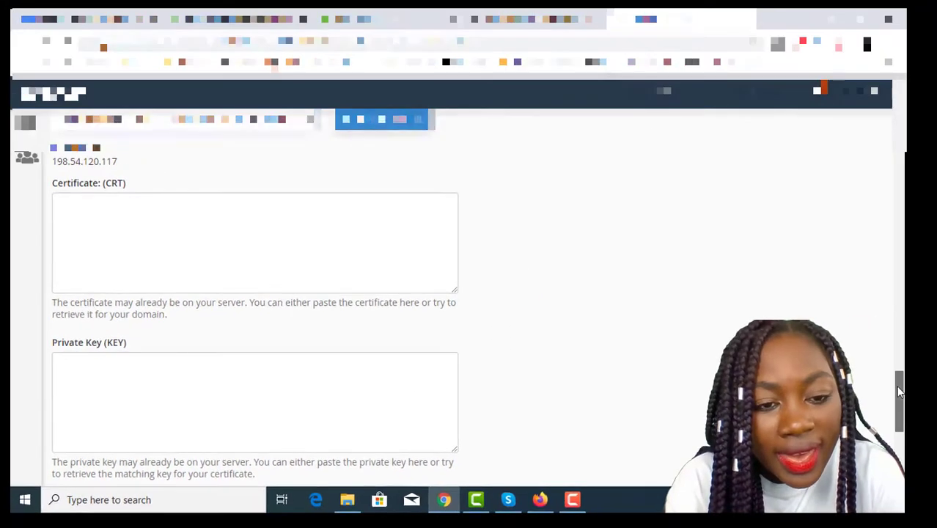
scroll(902, 427, down, 4)
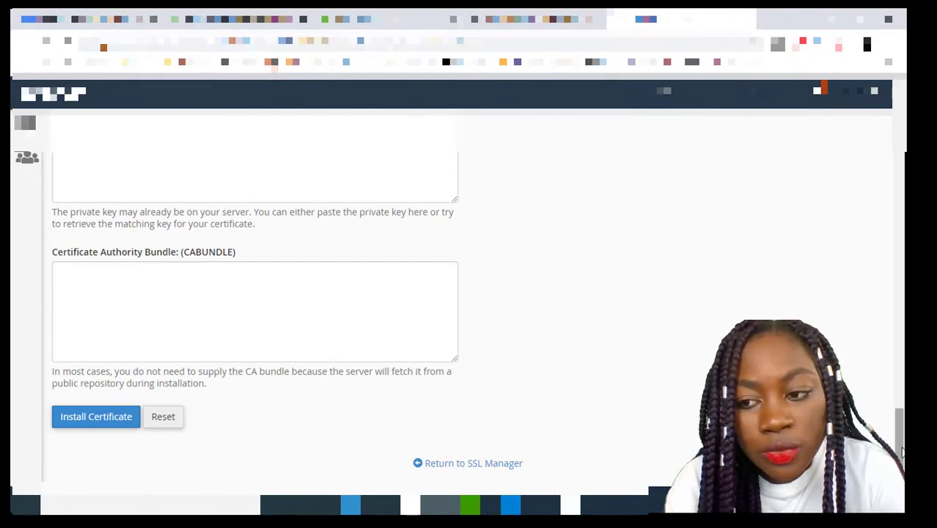
drag(900, 451, 900, 409)
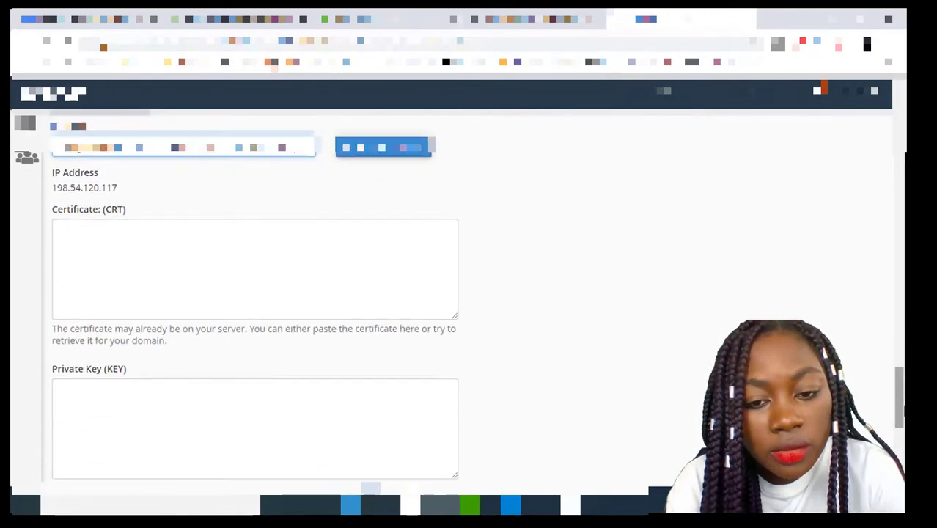
Open the downloaded -cert file in Notepad and copy its full text.
key(alt+Tab)
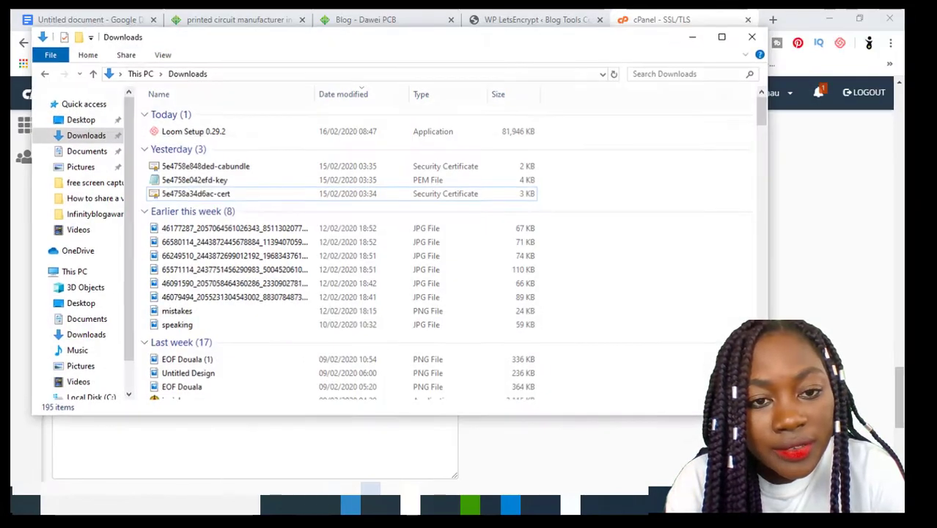
right_click(188, 196)
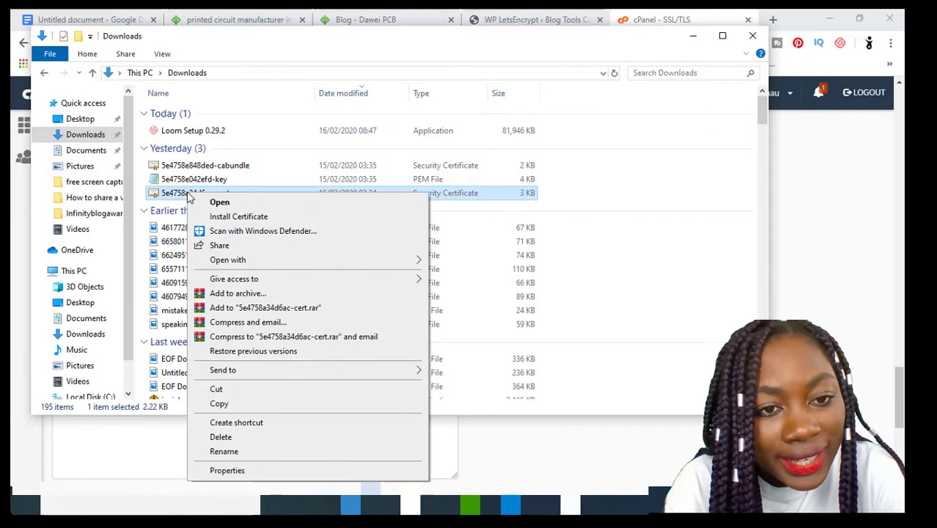
mouse_move(308, 260)
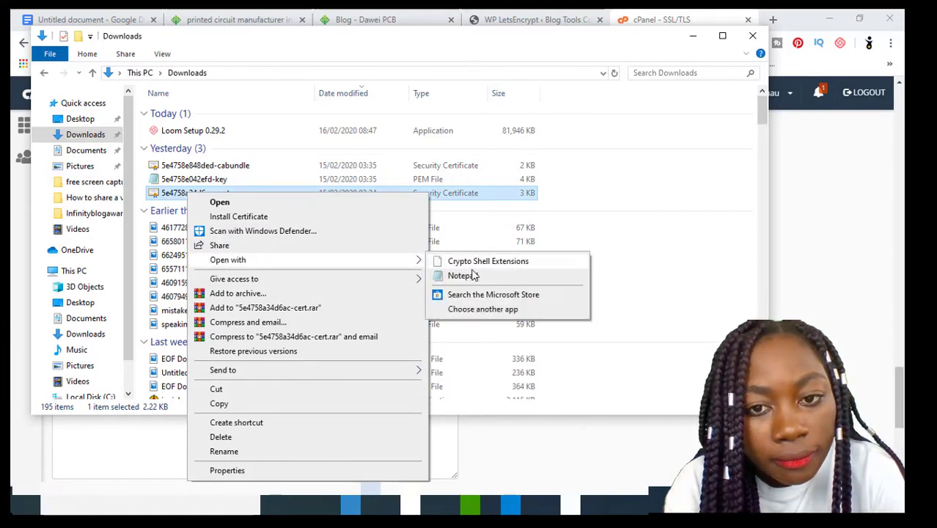
click(473, 278)
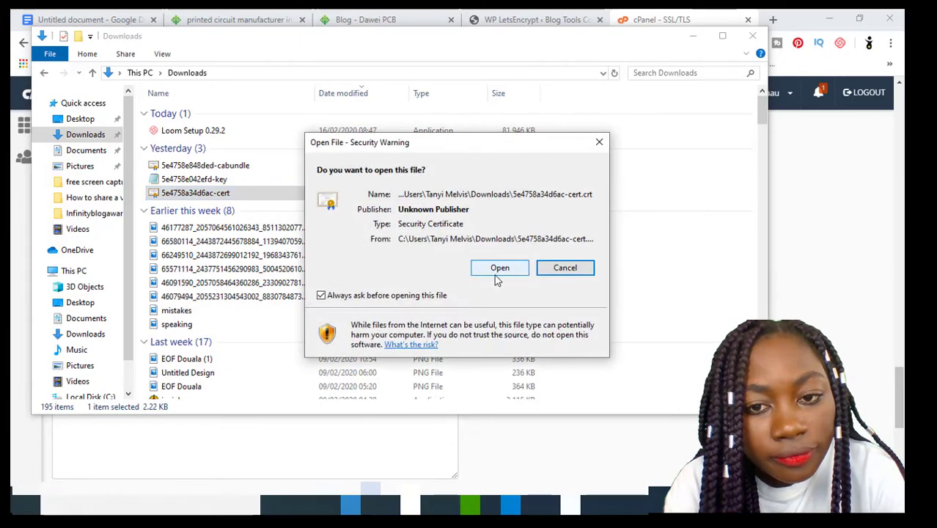
click(500, 270)
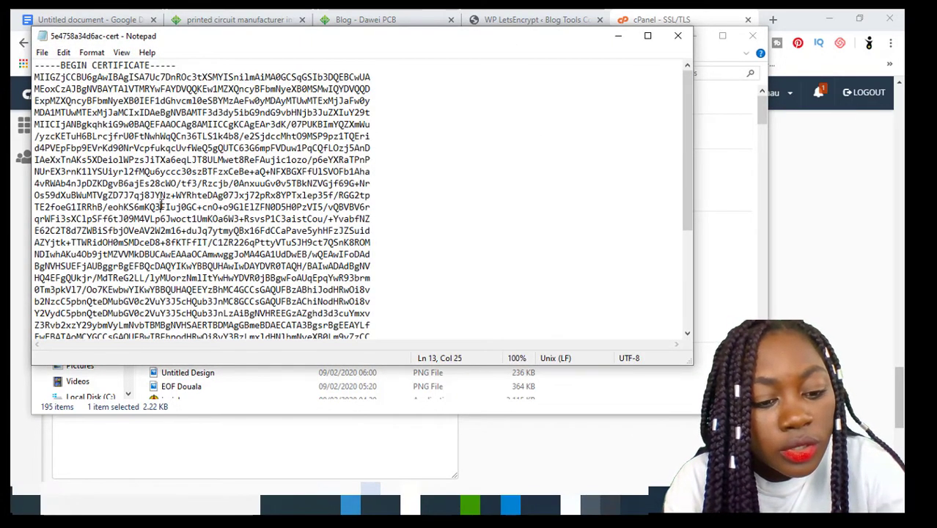
key(ctrl+a)
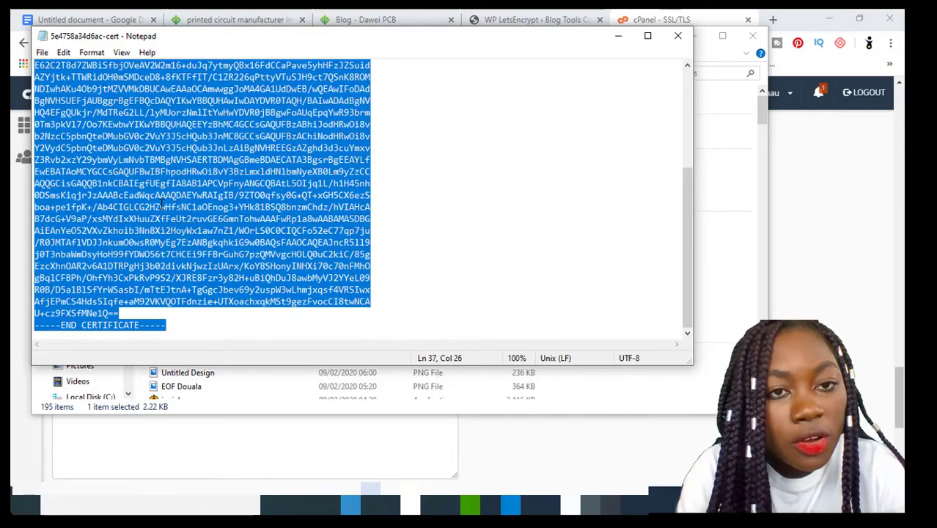
Paste the certificate into cPanel's Certificate (CRT) field.
click(615, 38)
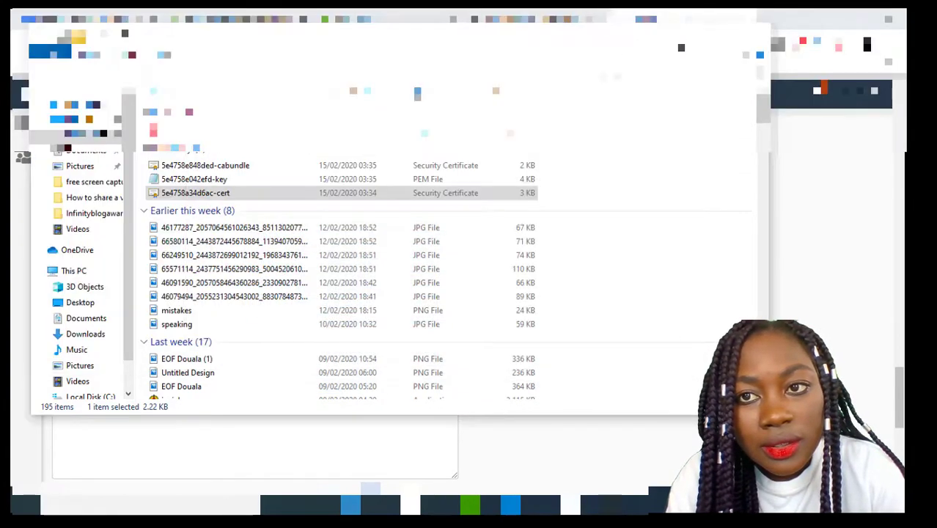
click(692, 33)
click(262, 256)
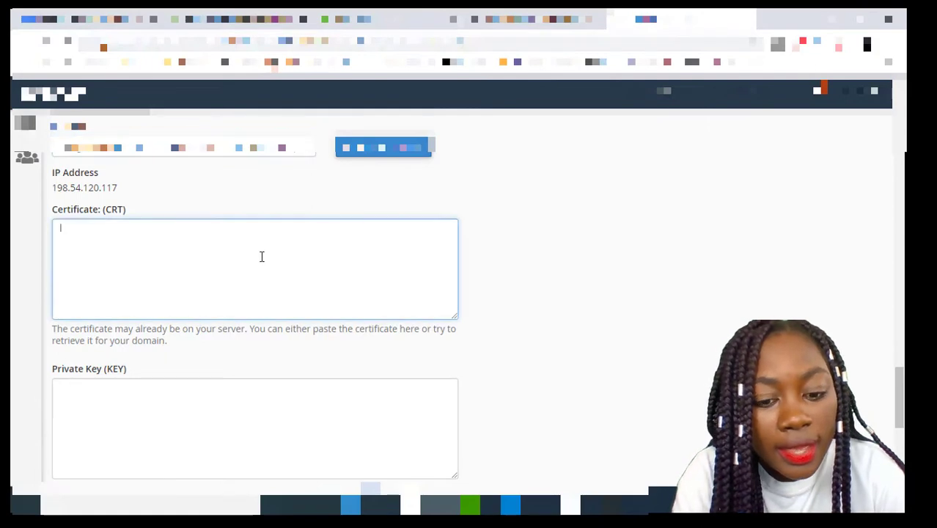
key(ctrl+v)
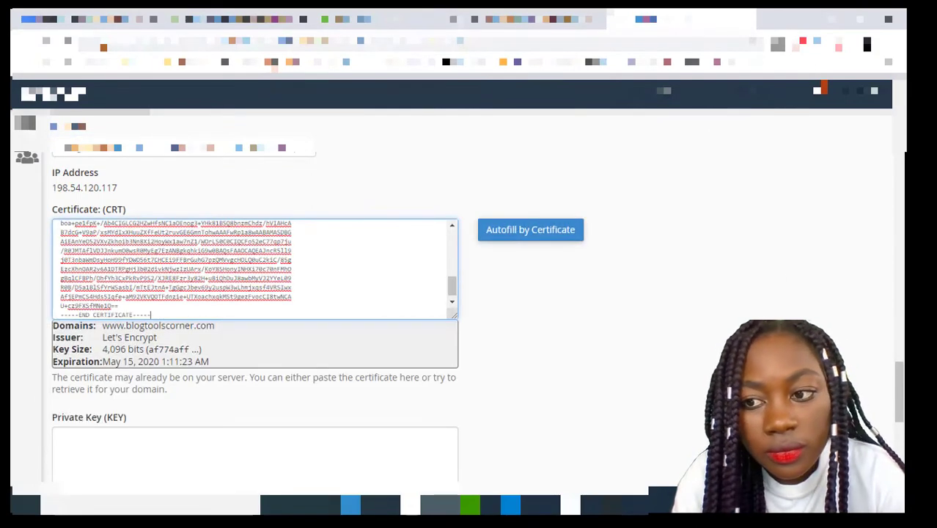
Open the -key PEM file in Notepad and copy the whole private key.
scroll(899, 388, down, 2)
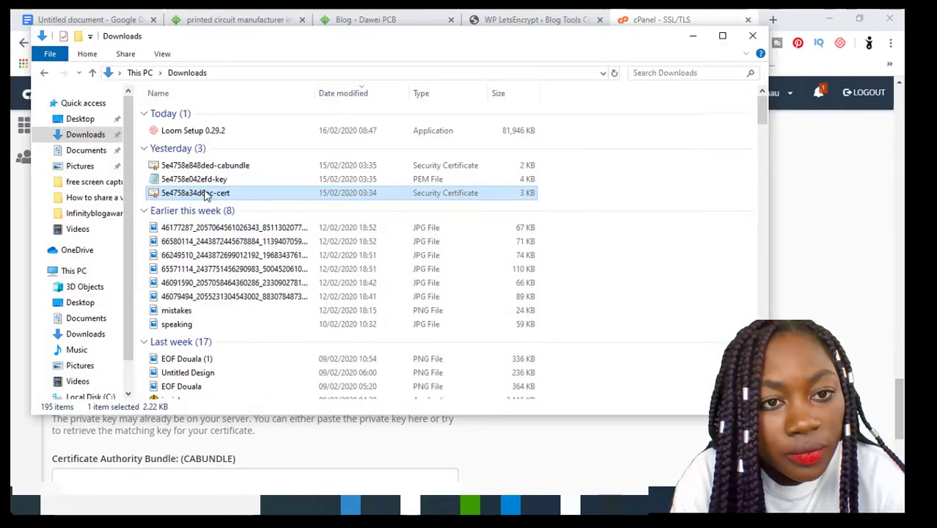
right_click(205, 179)
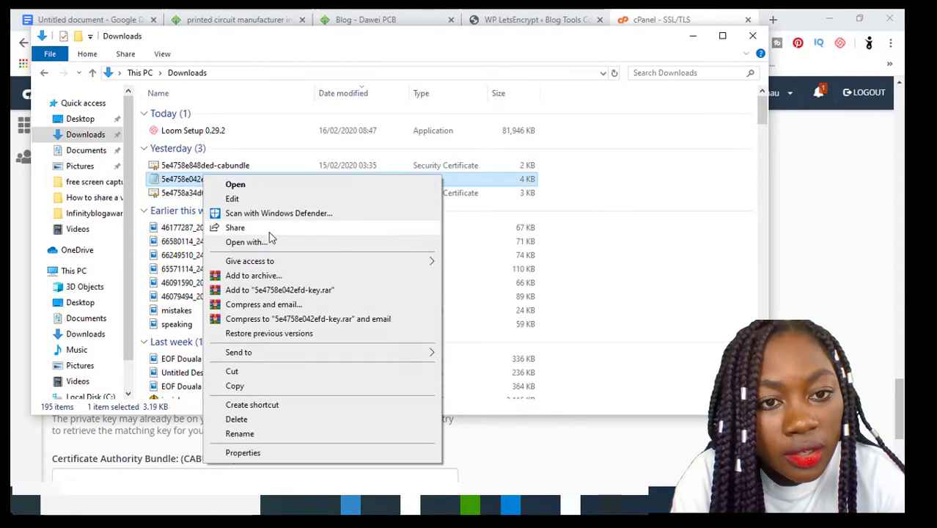
click(382, 246)
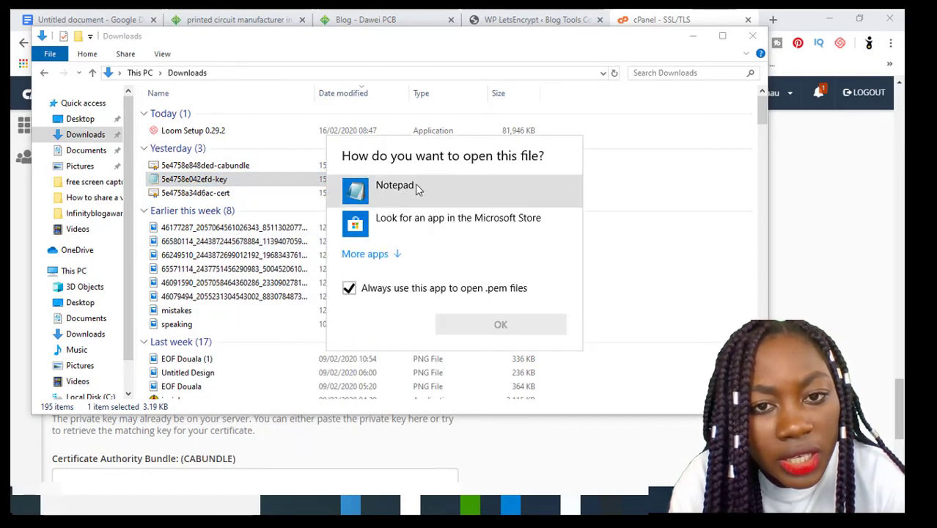
click(416, 187)
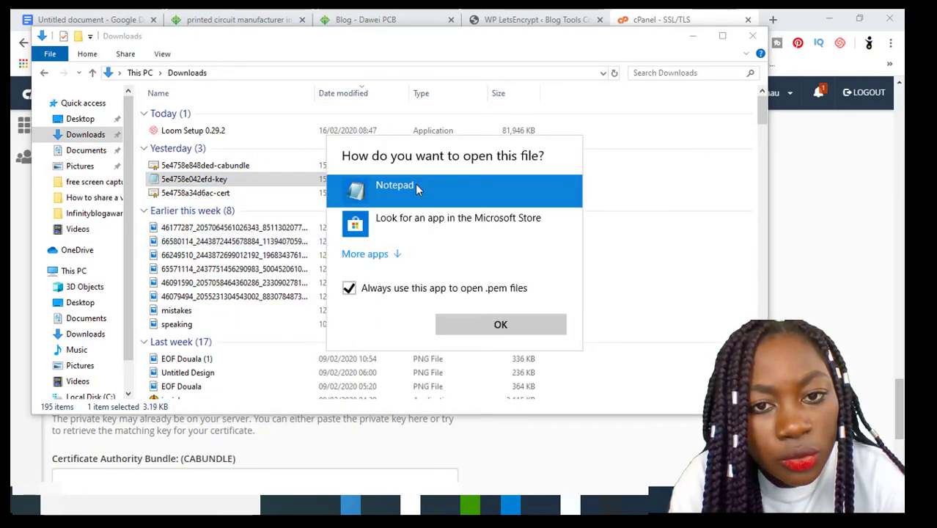
click(492, 328)
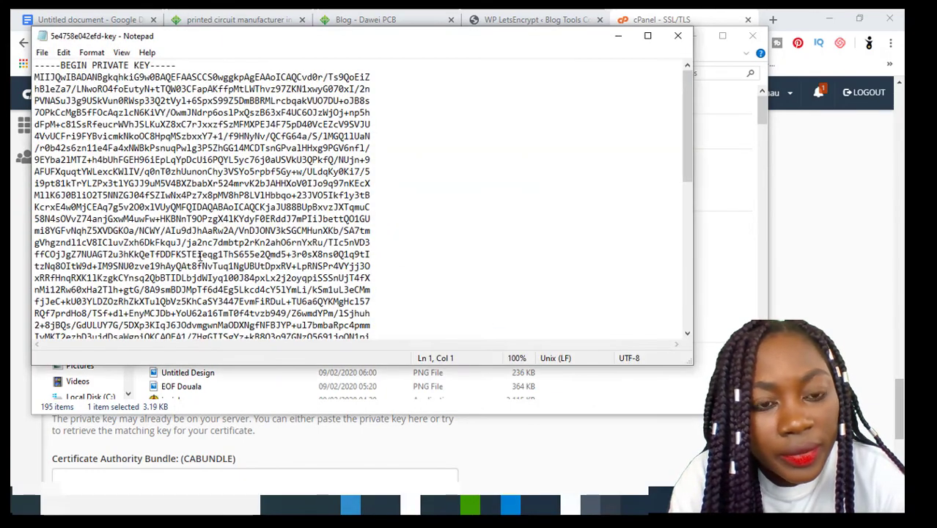
click(199, 255)
key(ctrl+a)
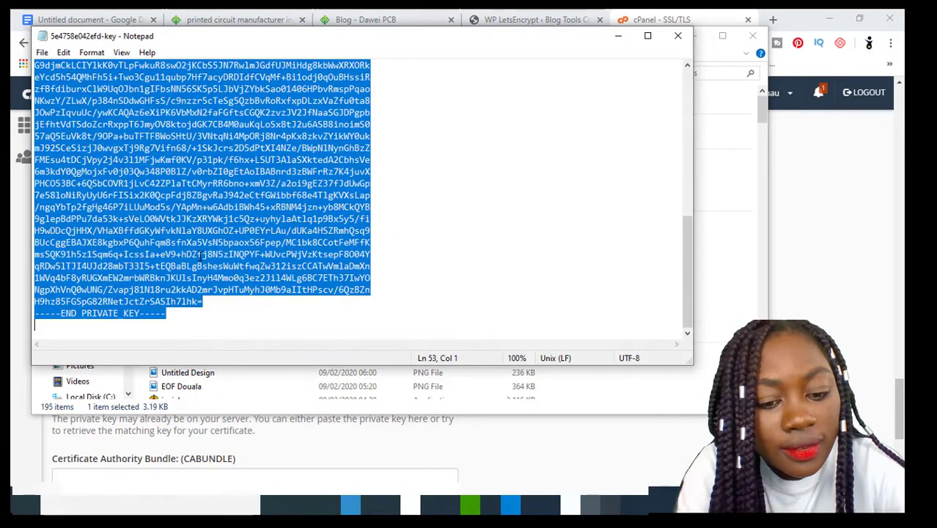
Paste the private key into cPanel's Private Key (KEY) field.
click(622, 39)
click(689, 33)
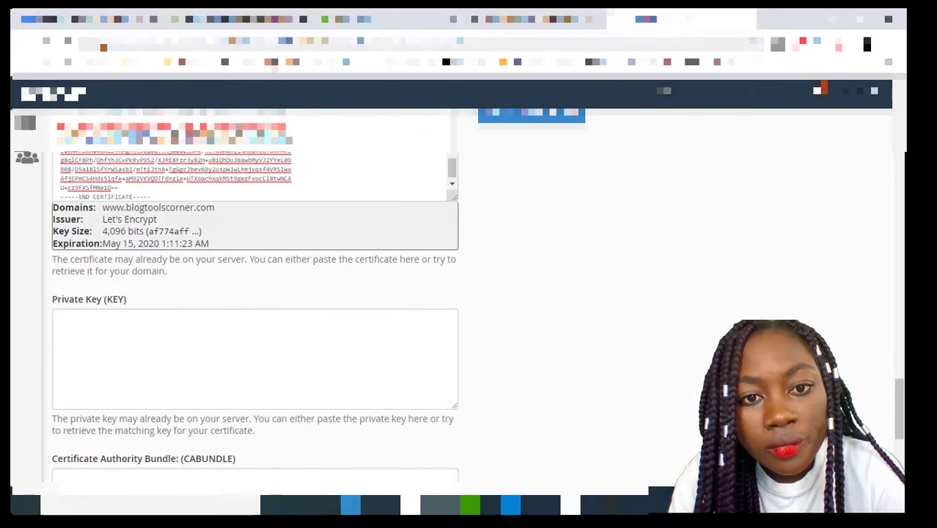
click(144, 333)
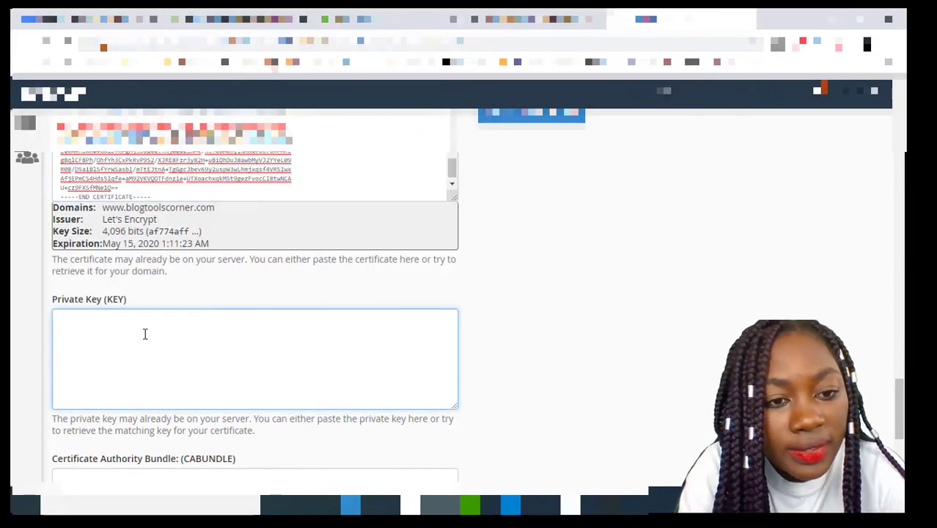
key(ctrl+v)
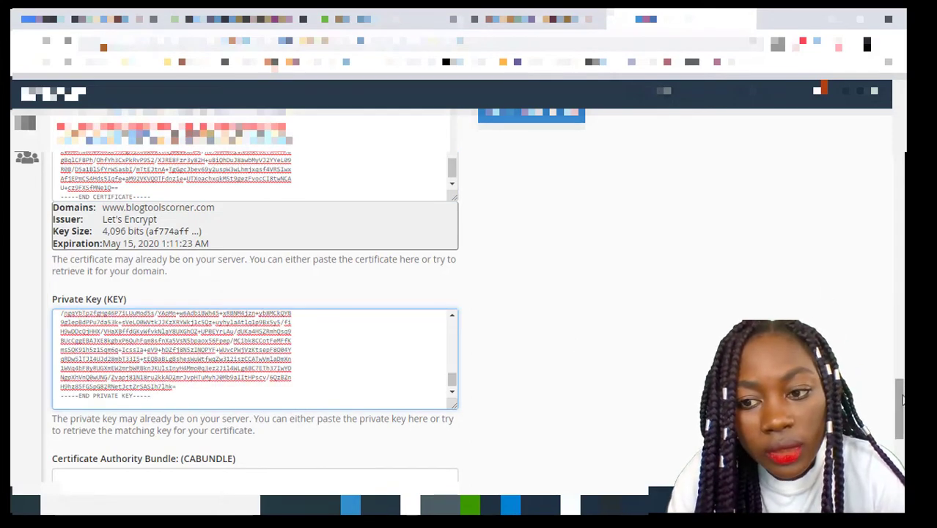
drag(903, 400, 903, 433)
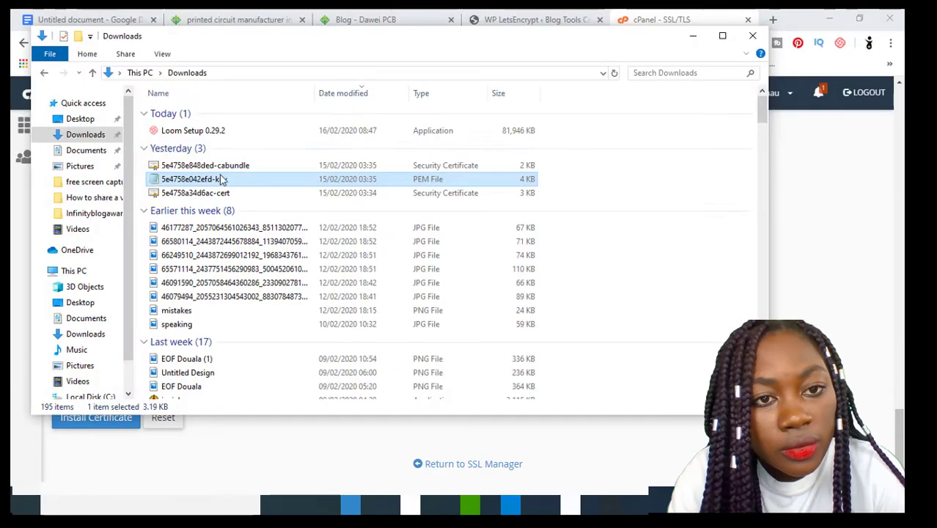
Copy the -cabundle file's text from Notepad into cPanel's CA Bundle field.
right_click(219, 169)
mouse_move(259, 234)
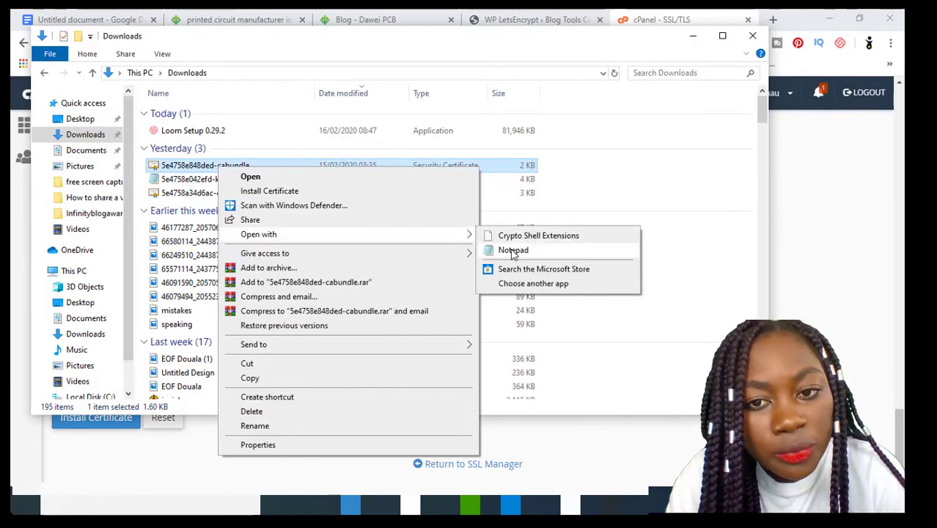
click(513, 252)
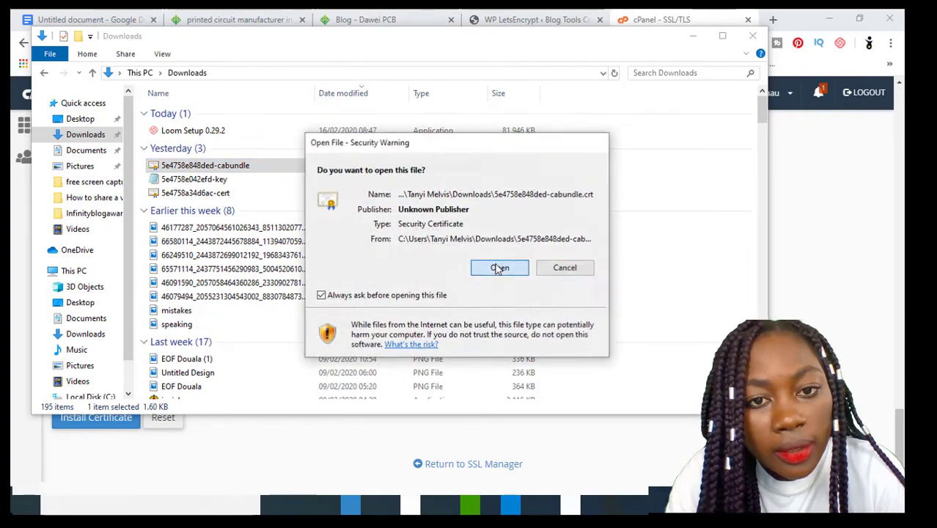
click(497, 268)
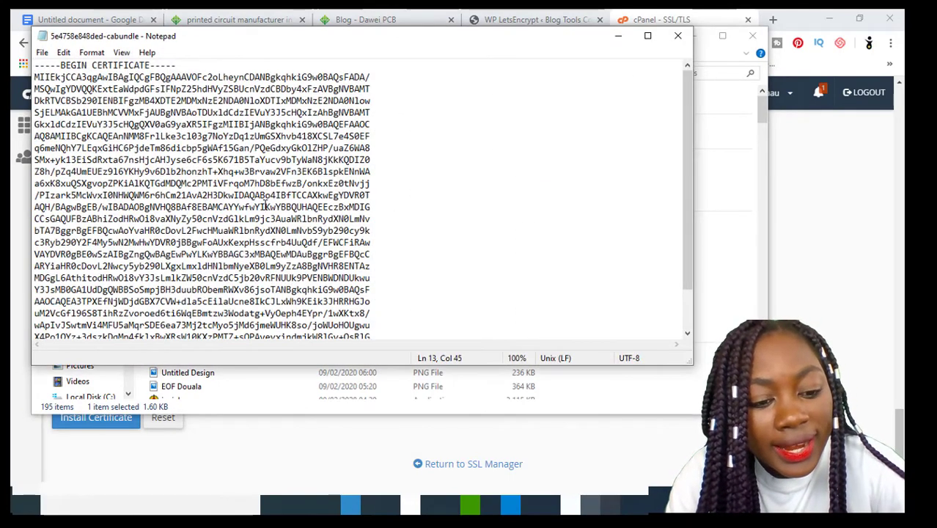
key(ctrl+a)
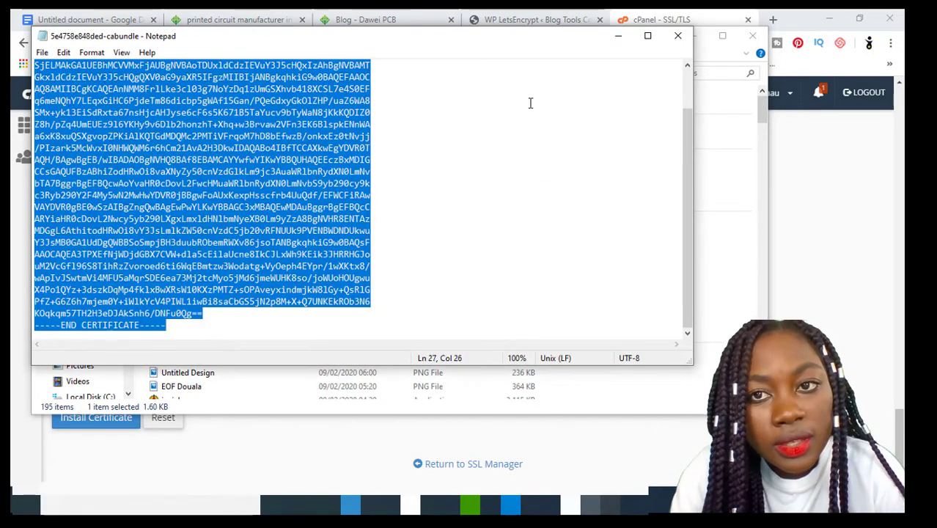
click(678, 35)
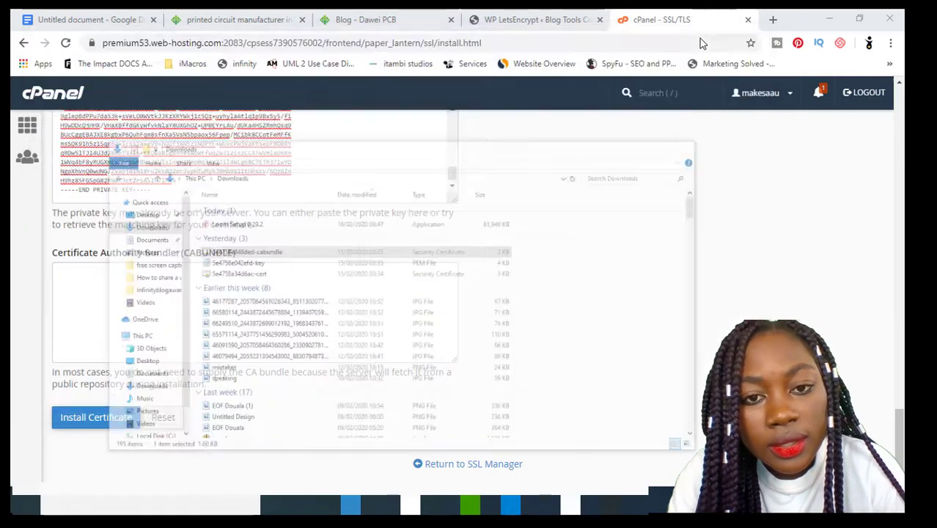
click(238, 334)
key(ctrl+v)
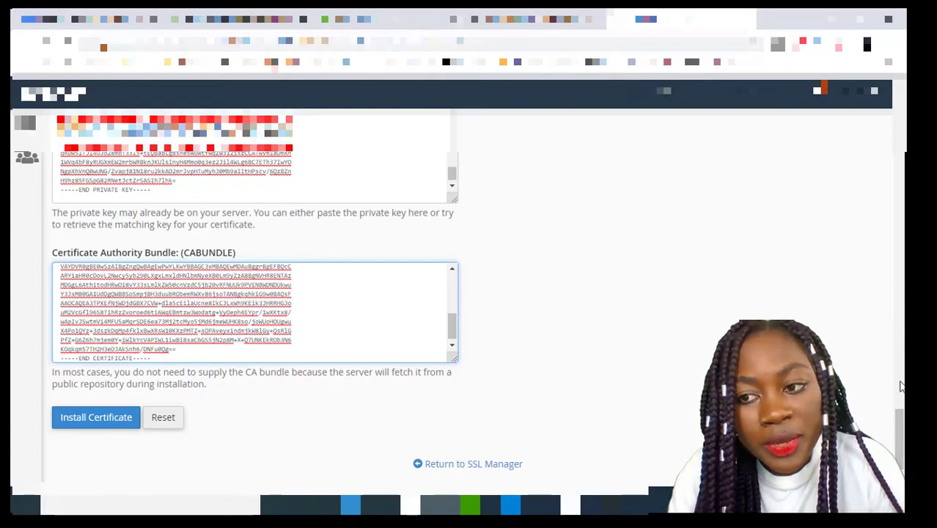
Submit the certificate, key and CA bundle with Install Certificate.
scroll(886, 322, up, 5)
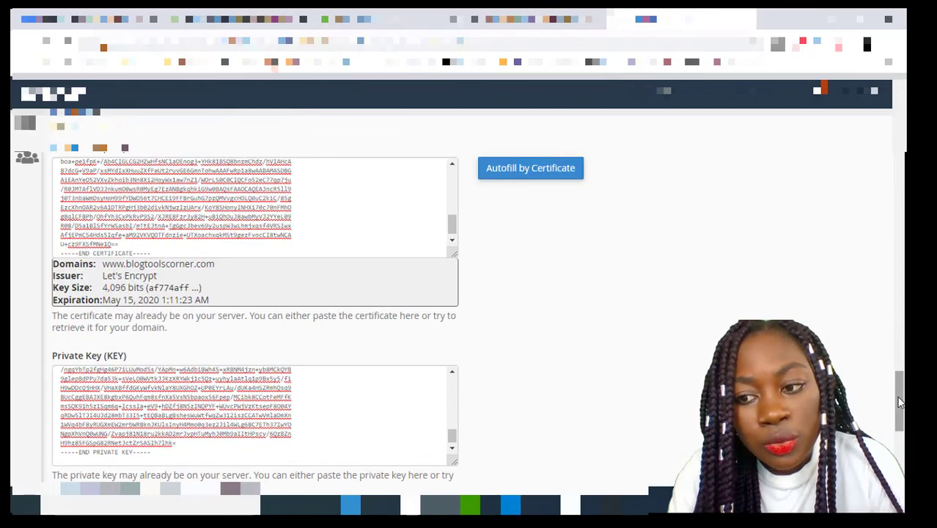
scroll(901, 408, down, 4)
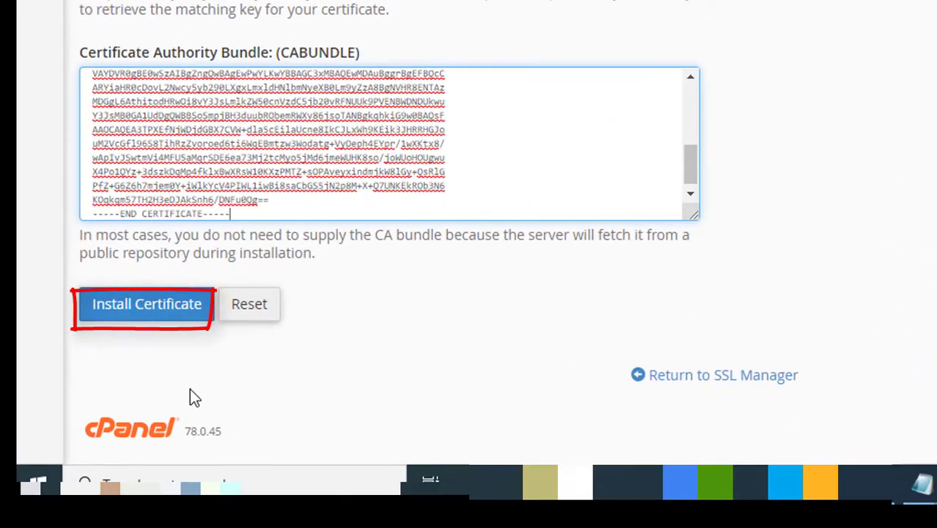
click(119, 316)
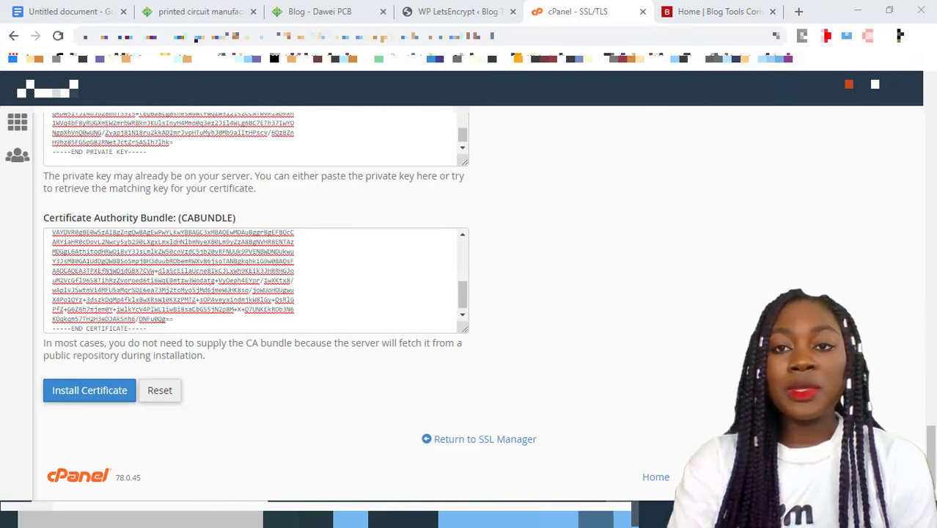
click(704, 10)
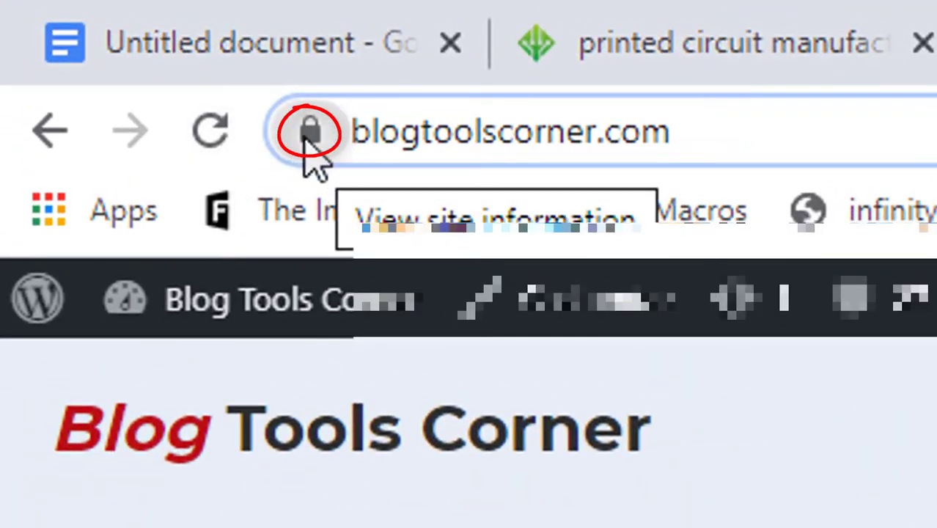
click(746, 133)
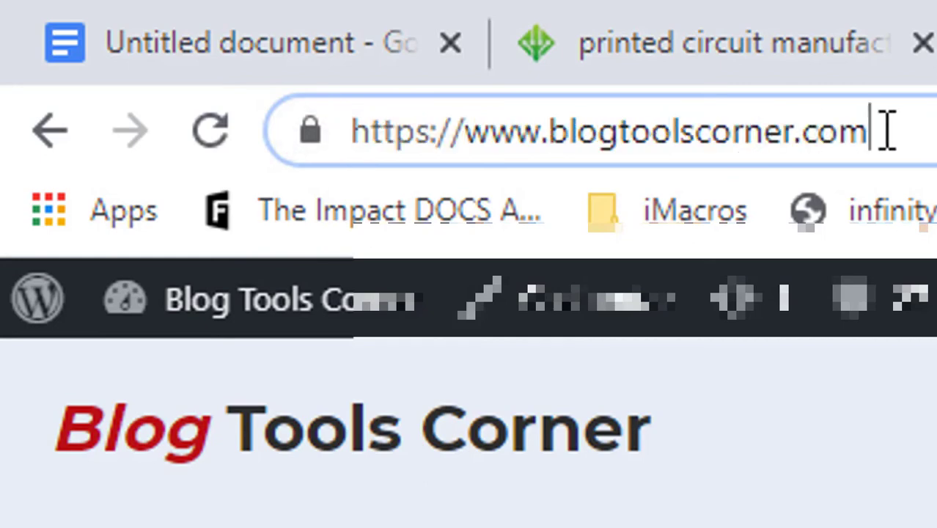